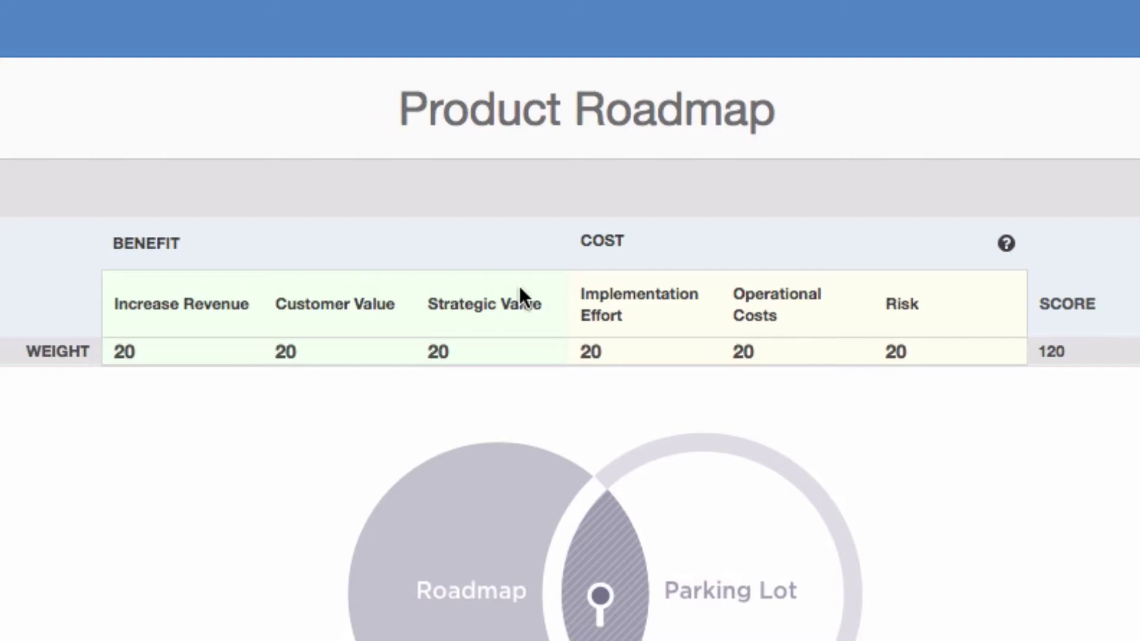
In the benefit column settings, add a Benefit 4 column, then delete it to keep three criteria.
{"action": "left_click", "coordinate": [202, 244]}
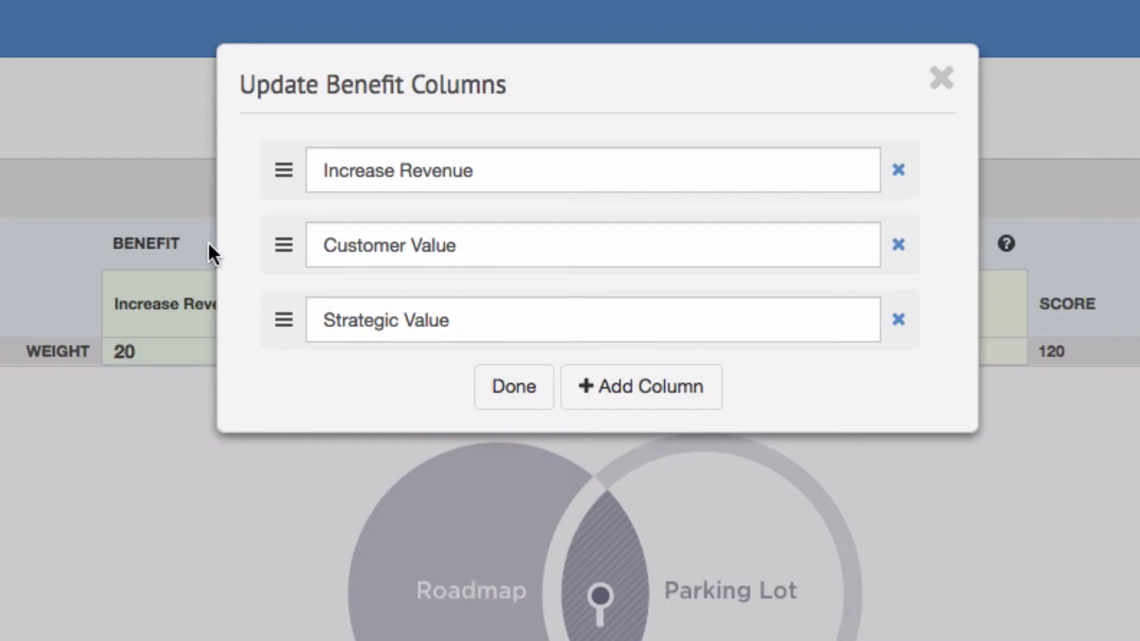
{"action": "left_click_drag", "start_coordinate": [580, 171], "coordinate": [332, 160]}
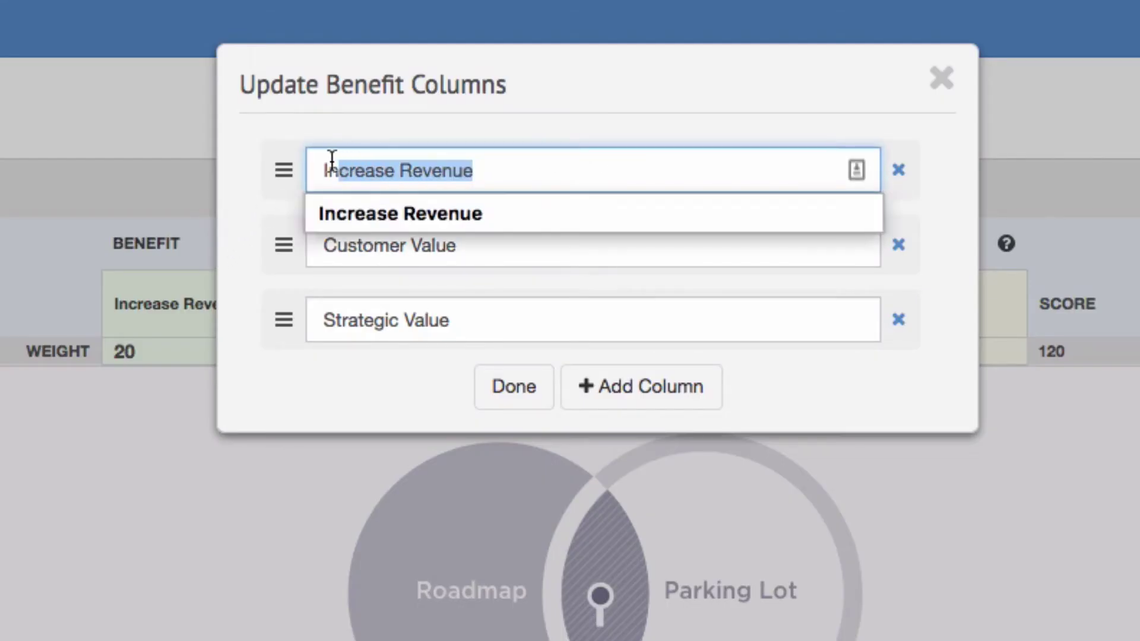
{"action": "left_click", "coordinate": [491, 169]}
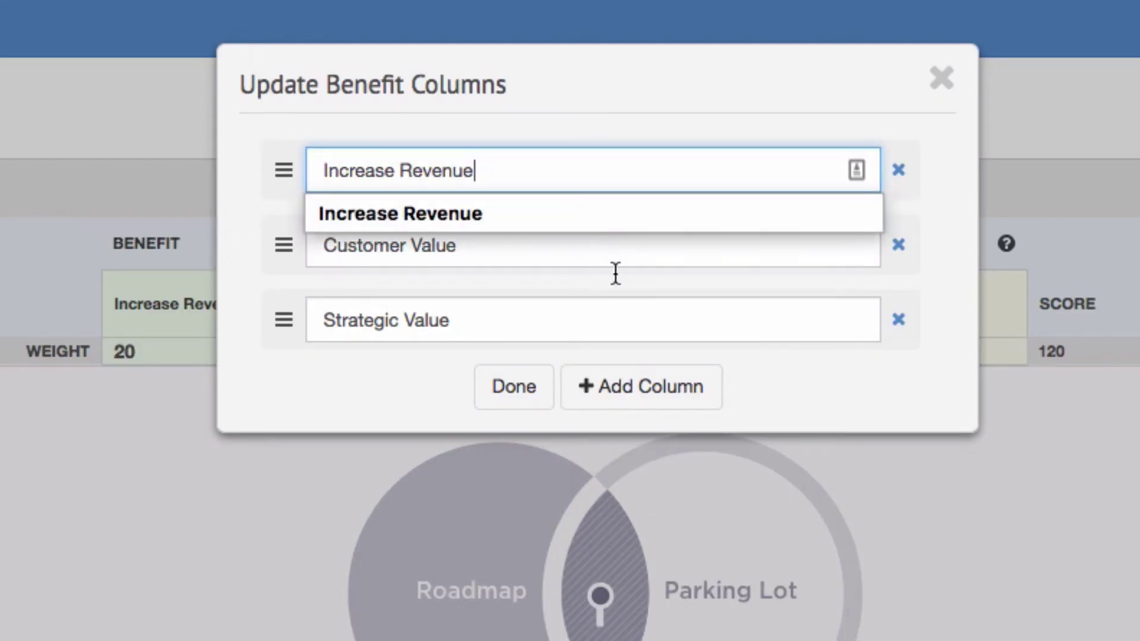
{"action": "left_click", "coordinate": [656, 396]}
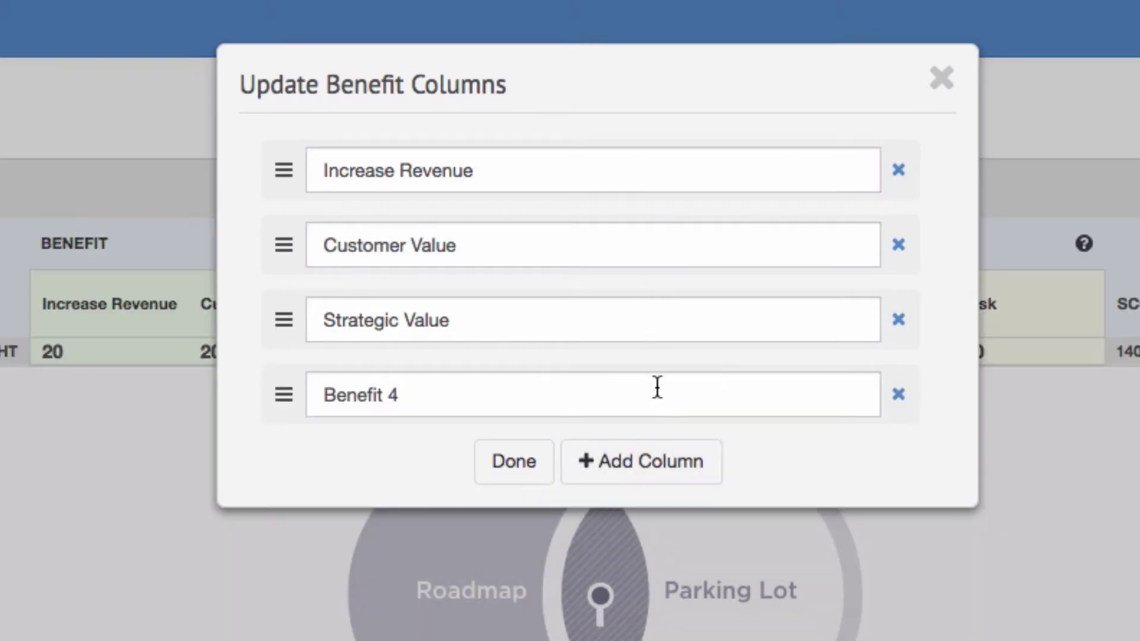
{"action": "left_click", "coordinate": [899, 396]}
{"action": "left_click", "coordinate": [570, 237]}
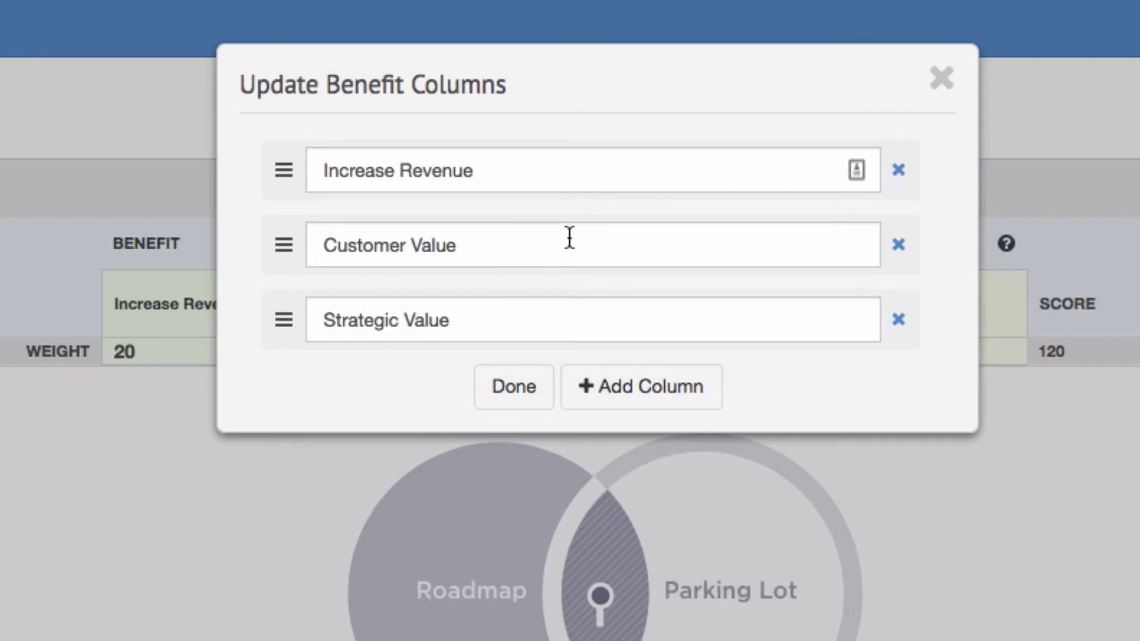
Close the column settings and try weights Increase Revenue 30, Customer Value 25, Strategic Value 15.
{"action": "left_click", "coordinate": [514, 386]}
{"action": "double_click", "coordinate": [123, 351]}
{"action": "type", "text": "30"}
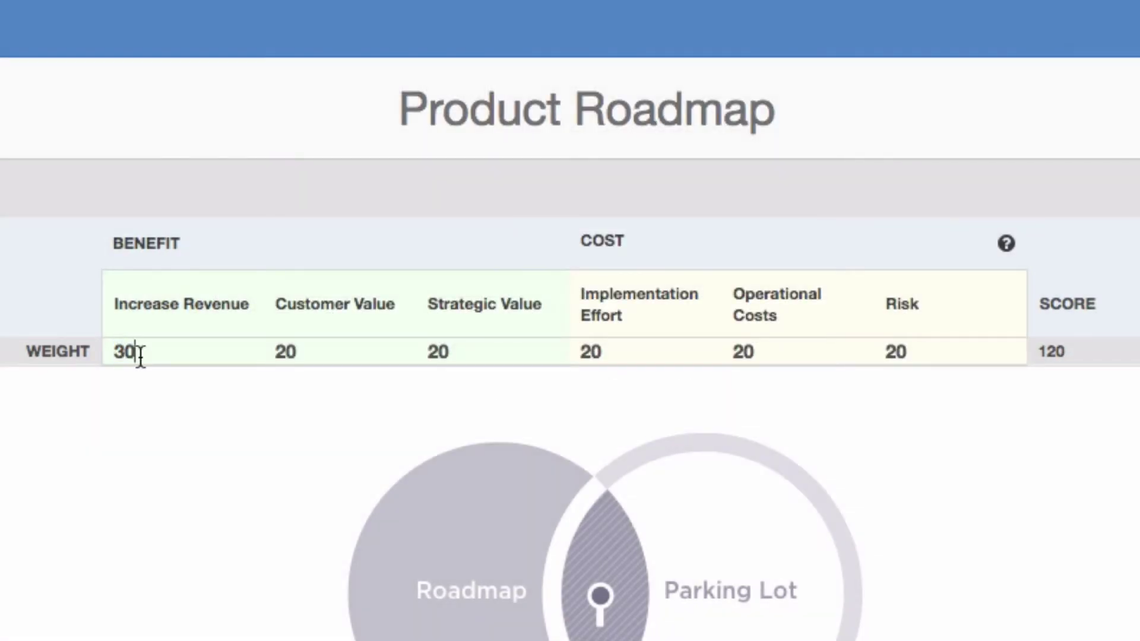
{"action": "double_click", "coordinate": [305, 351]}
{"action": "type", "text": "25"}
{"action": "double_click", "coordinate": [466, 352]}
{"action": "type", "text": "15"}
Restore the Strategic Value and Increase Revenue weights to 20, then try 50 for Increase Revenue.
{"action": "left_click_drag", "start_coordinate": [474, 352], "coordinate": [407, 354]}
{"action": "type", "text": "20"}
{"action": "left_click_drag", "start_coordinate": [331, 352], "coordinate": [271, 353]}
{"action": "left_click_drag", "start_coordinate": [194, 354], "coordinate": [104, 350]}
{"action": "type", "text": "20"}
{"action": "left_click", "coordinate": [87, 448]}
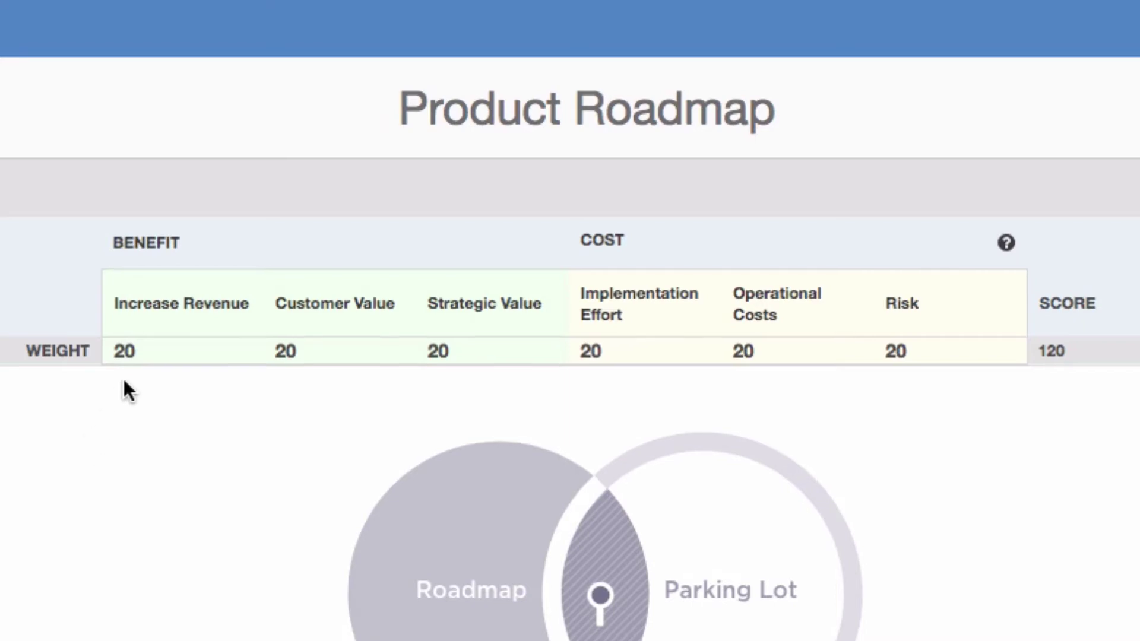
{"action": "double_click", "coordinate": [159, 349]}
{"action": "type", "text": "50"}
{"action": "left_click", "coordinate": [155, 397]}
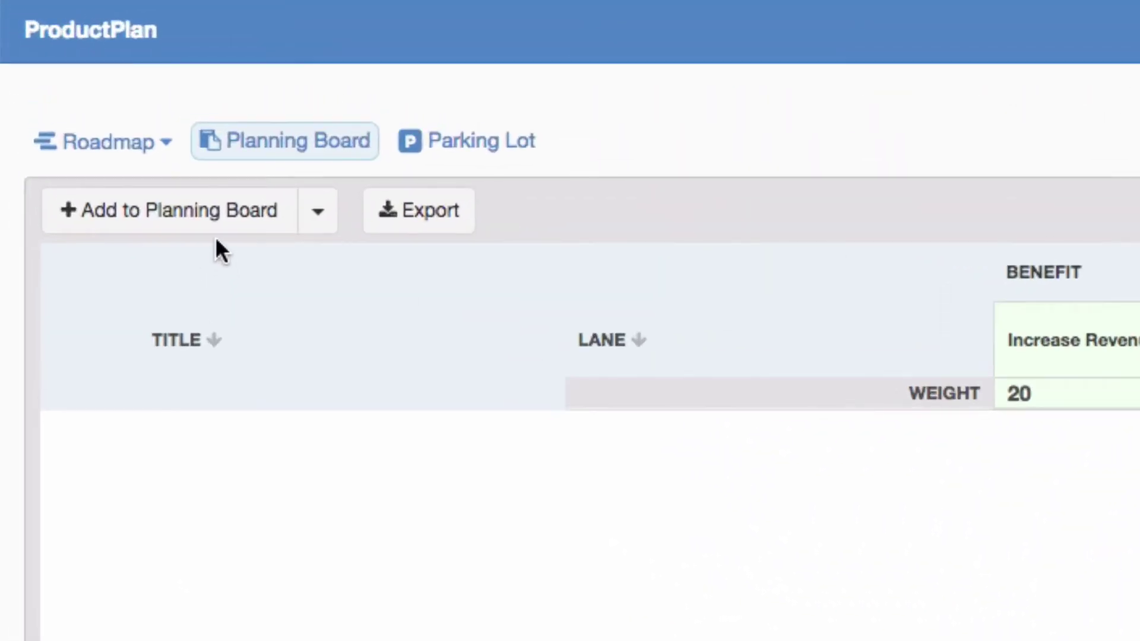
From the parking lot, tick API 2.0, Lead Gen and Security 2.0 and save them to the board.
{"action": "left_click", "coordinate": [224, 222]}
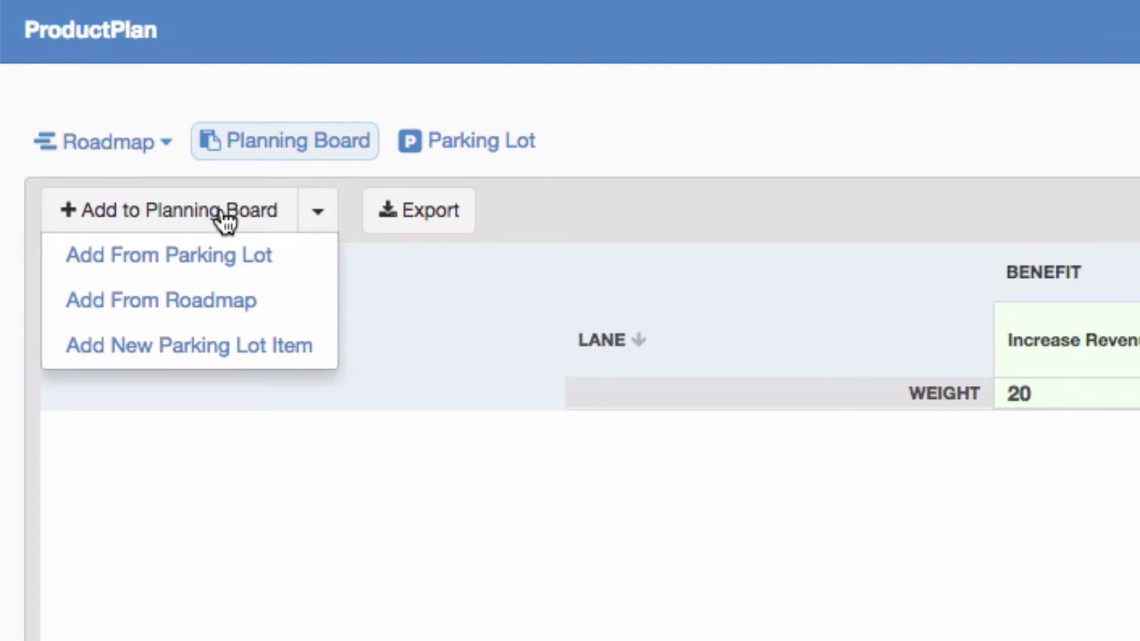
{"action": "left_click", "coordinate": [226, 256]}
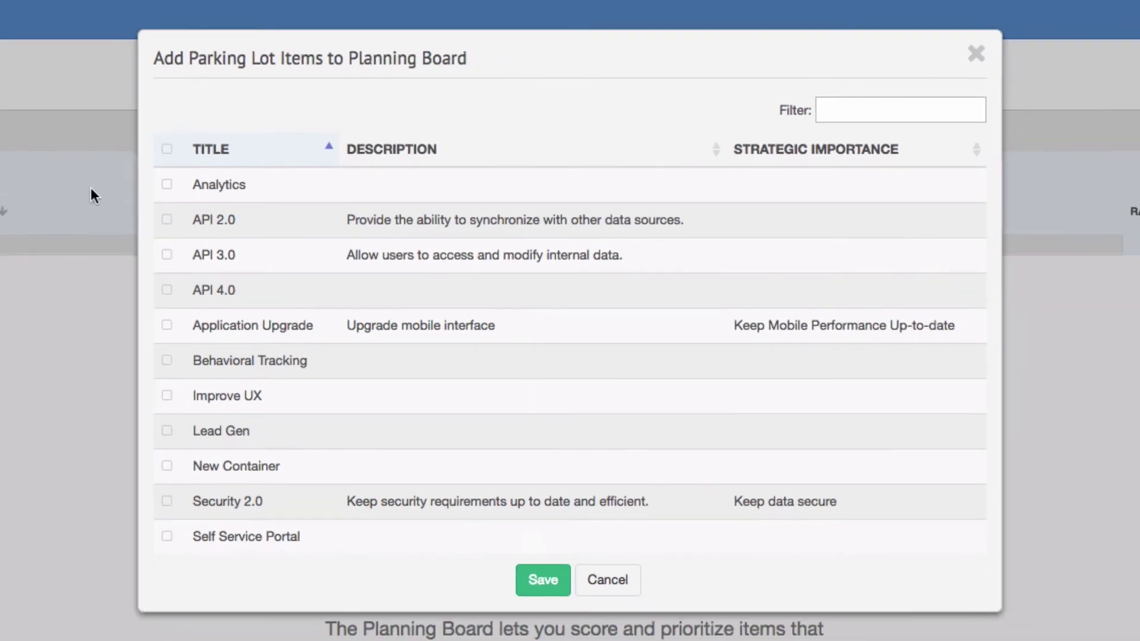
{"action": "left_click", "coordinate": [164, 217]}
{"action": "left_click", "coordinate": [167, 431]}
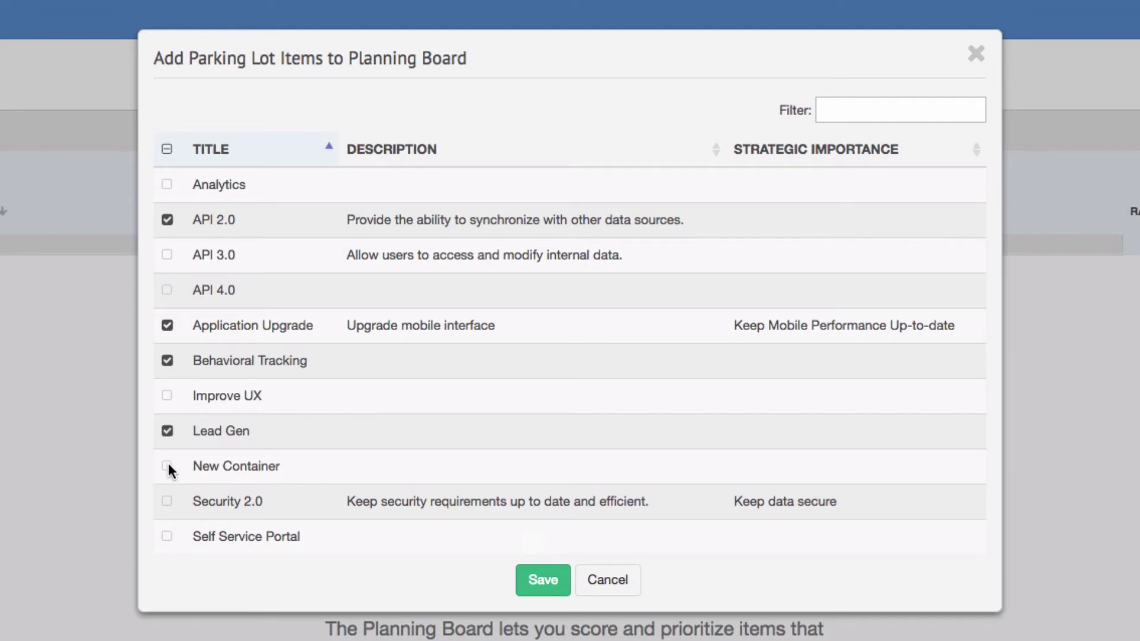
{"action": "left_click", "coordinate": [167, 502]}
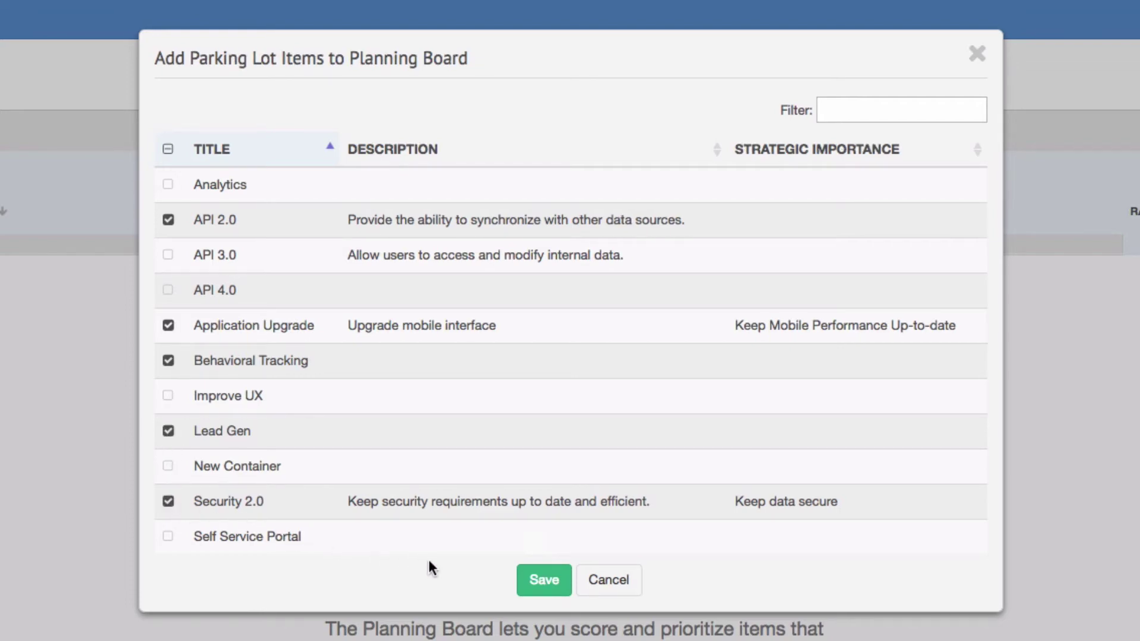
{"action": "left_click", "coordinate": [517, 579]}
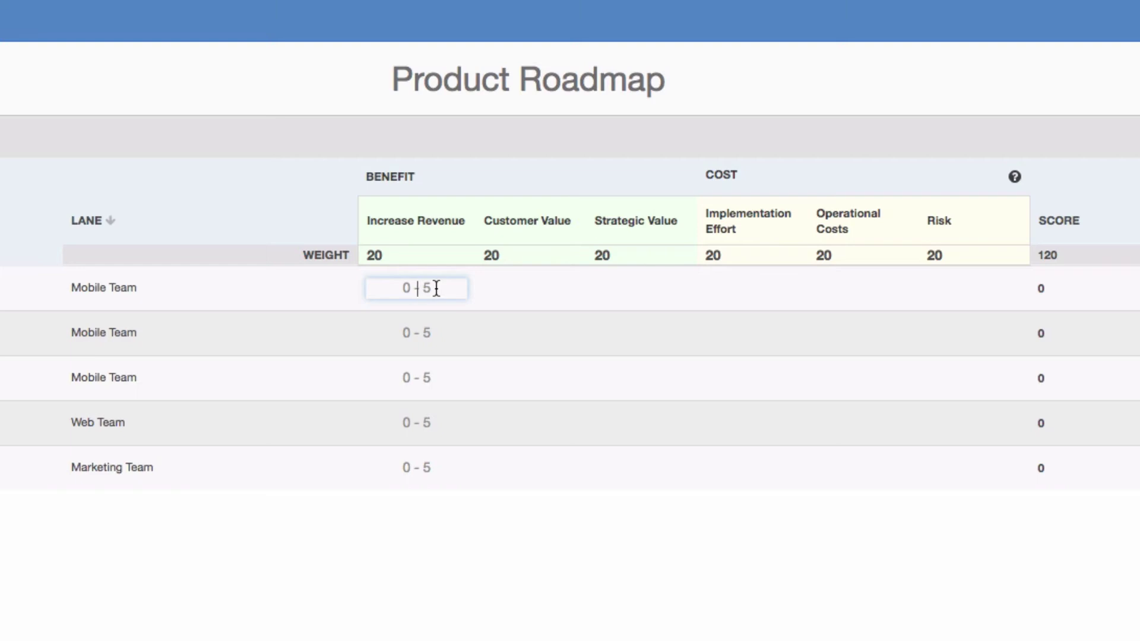
Rate Application Upgrade: Revenue 3, Customer Value 4, Strategic 3, Effort 2, Operational Costs 4, Risk 1.
{"action": "type", "text": "3"}
{"action": "left_click", "coordinate": [509, 289]}
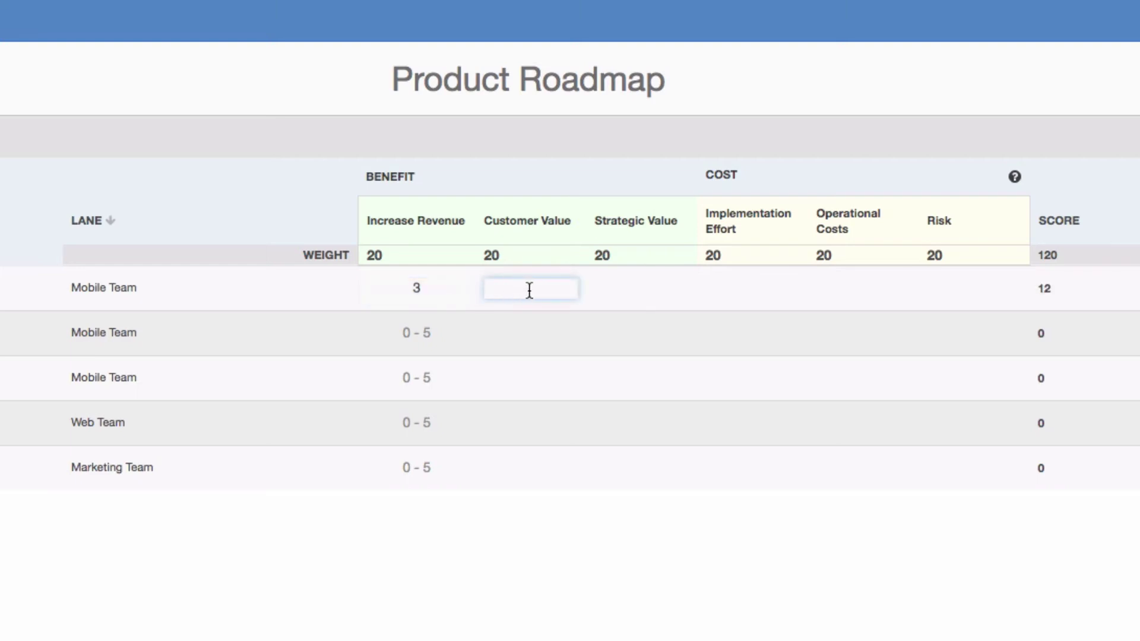
{"action": "type", "text": "4"}
{"action": "left_click", "coordinate": [628, 287]}
{"action": "type", "text": "3"}
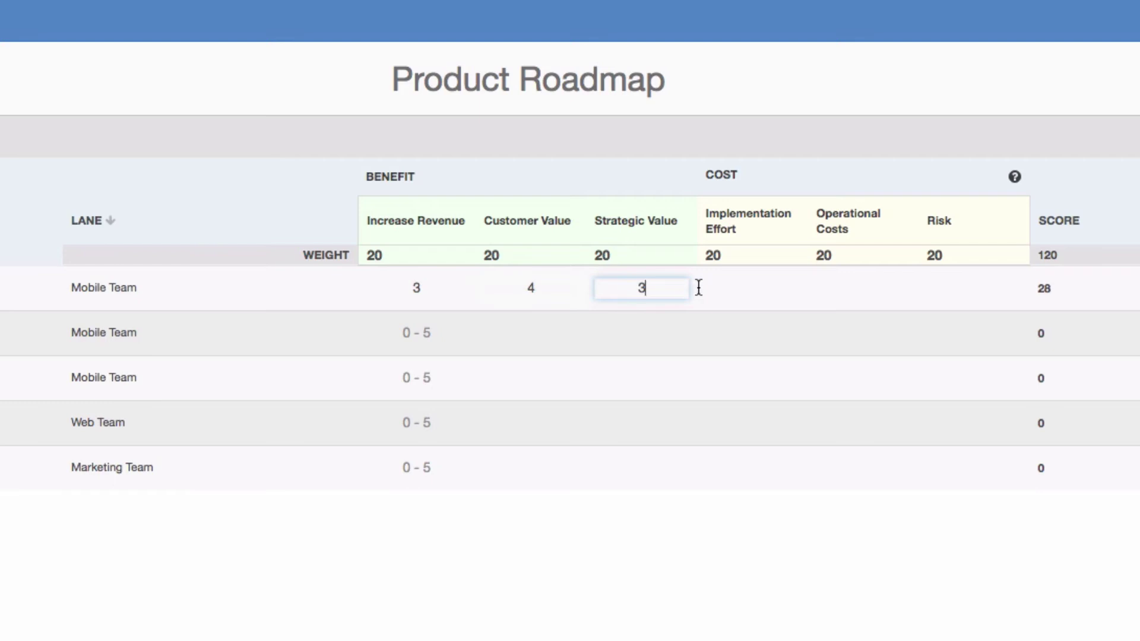
{"action": "left_click", "coordinate": [741, 288]}
{"action": "type", "text": "2"}
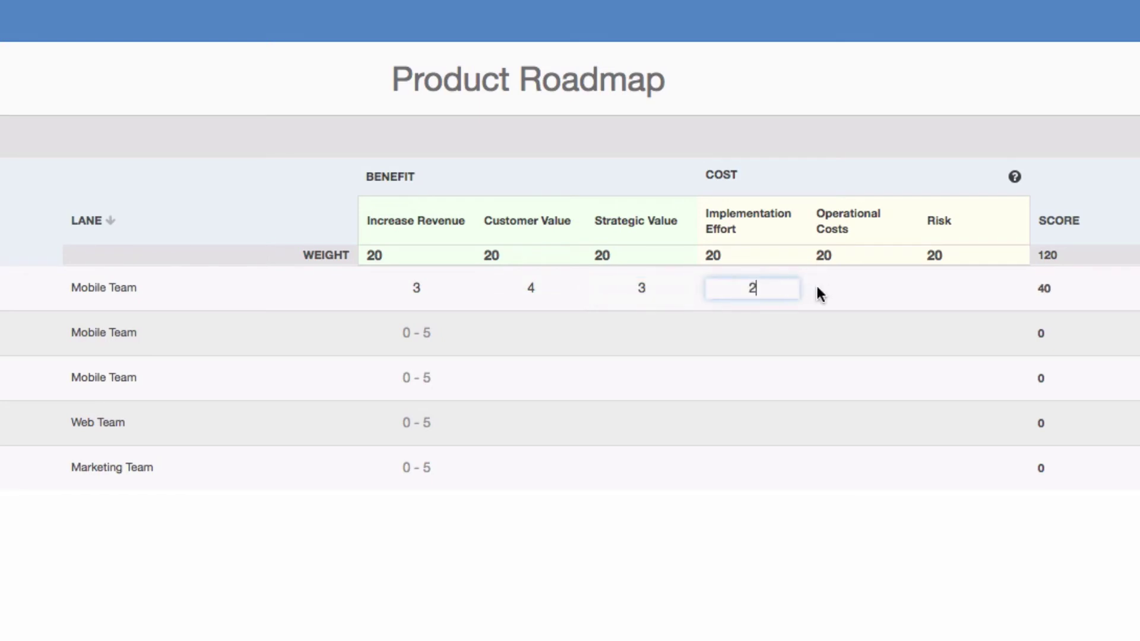
{"action": "left_click", "coordinate": [843, 288]}
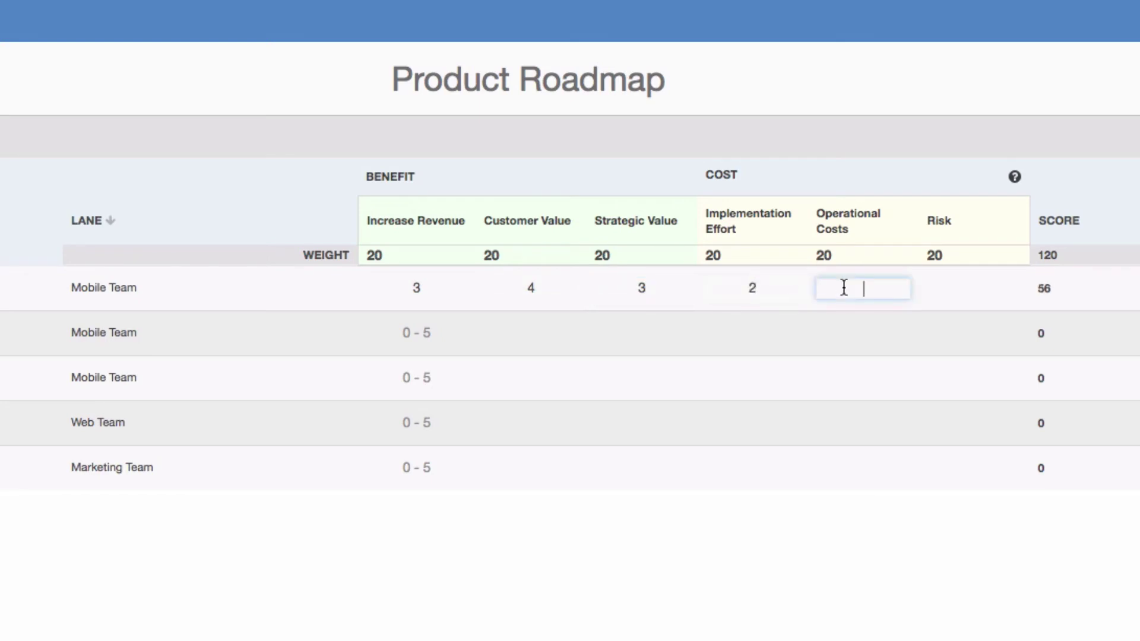
{"action": "type", "text": "4"}
{"action": "left_click", "coordinate": [952, 287]}
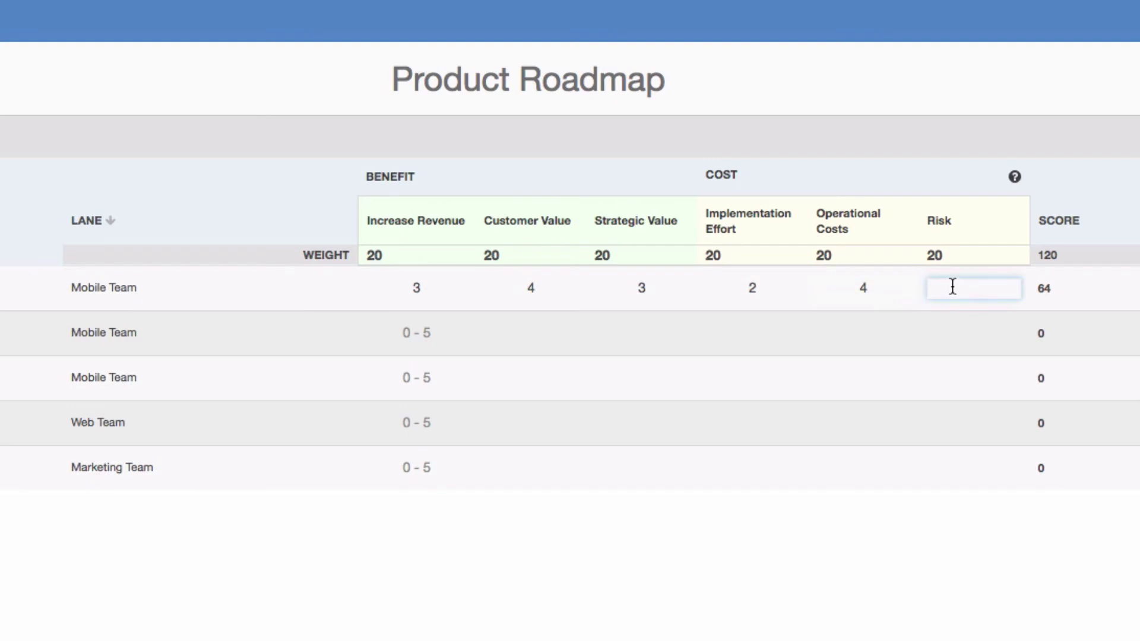
{"action": "type", "text": "1"}
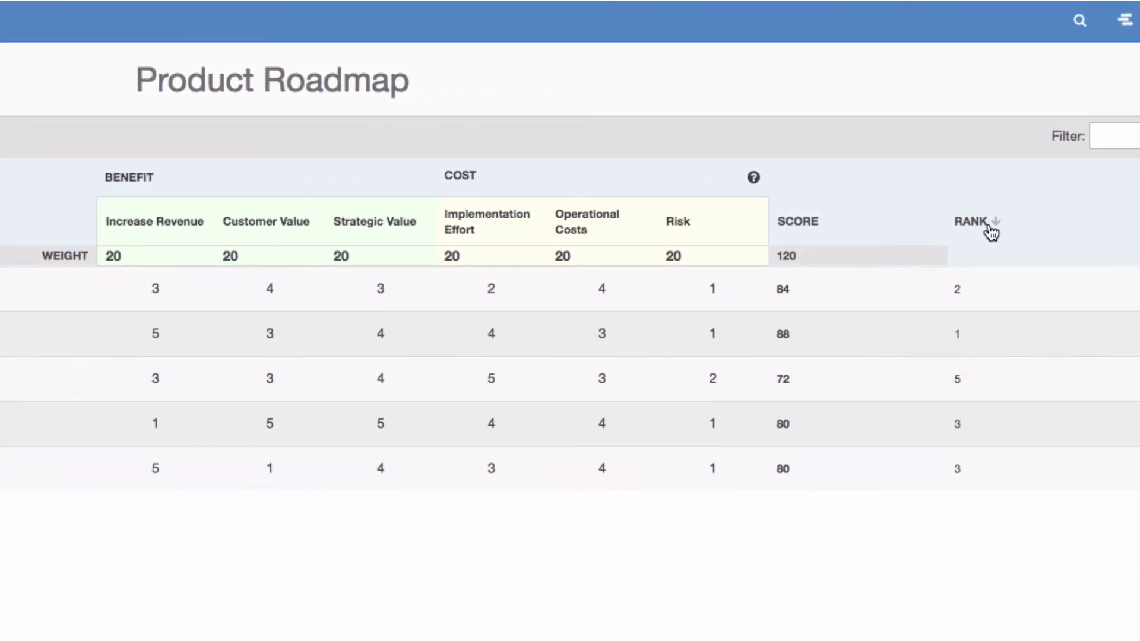
Sort the initiatives by rank and drag Behavioral Tracking onto the roadmap's Mobile Team lane.
{"action": "left_click", "coordinate": [990, 230]}
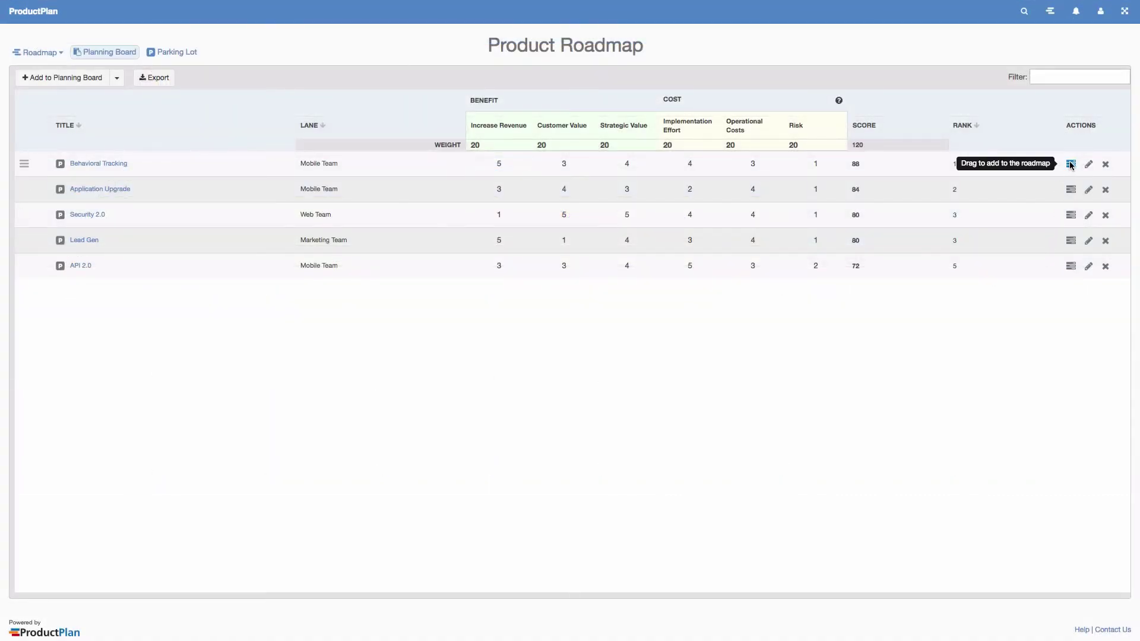
{"action": "left_click_drag", "start_coordinate": [1071, 165], "coordinate": [434, 324]}
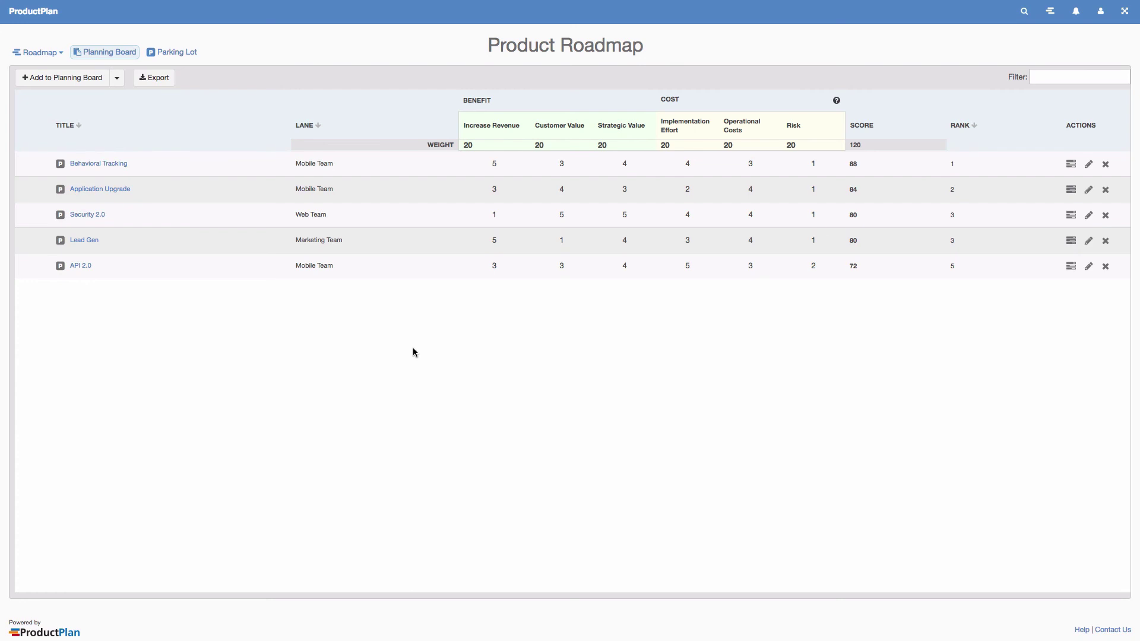
Untick Application Upgrade, Behavioral Tracking, Lead Gen and Security 2.0 in the parking-lot list and save.
{"action": "left_click", "coordinate": [81, 78]}
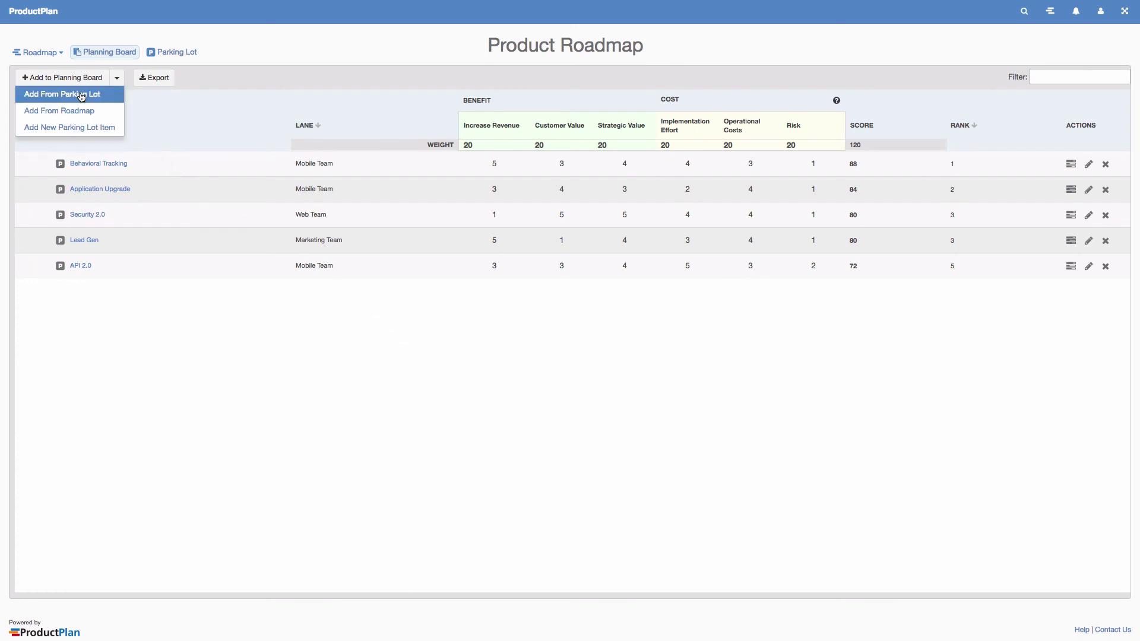
{"action": "left_click", "coordinate": [81, 95]}
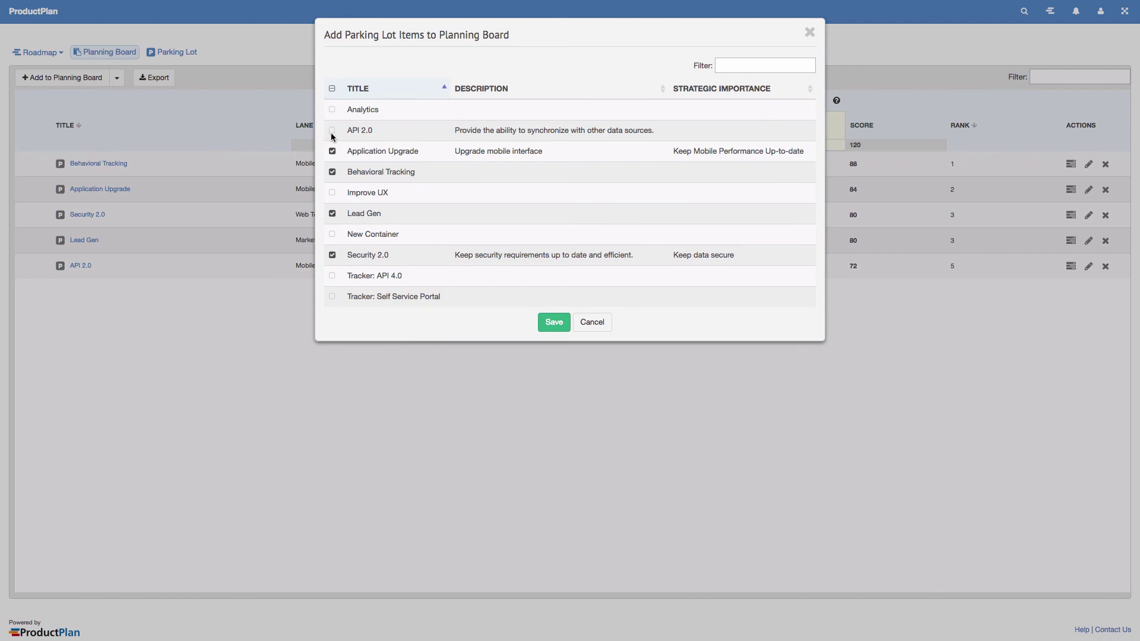
{"action": "left_click", "coordinate": [332, 150]}
{"action": "left_click", "coordinate": [332, 171]}
{"action": "left_click", "coordinate": [332, 213]}
{"action": "left_click", "coordinate": [332, 255]}
{"action": "left_click", "coordinate": [551, 324]}
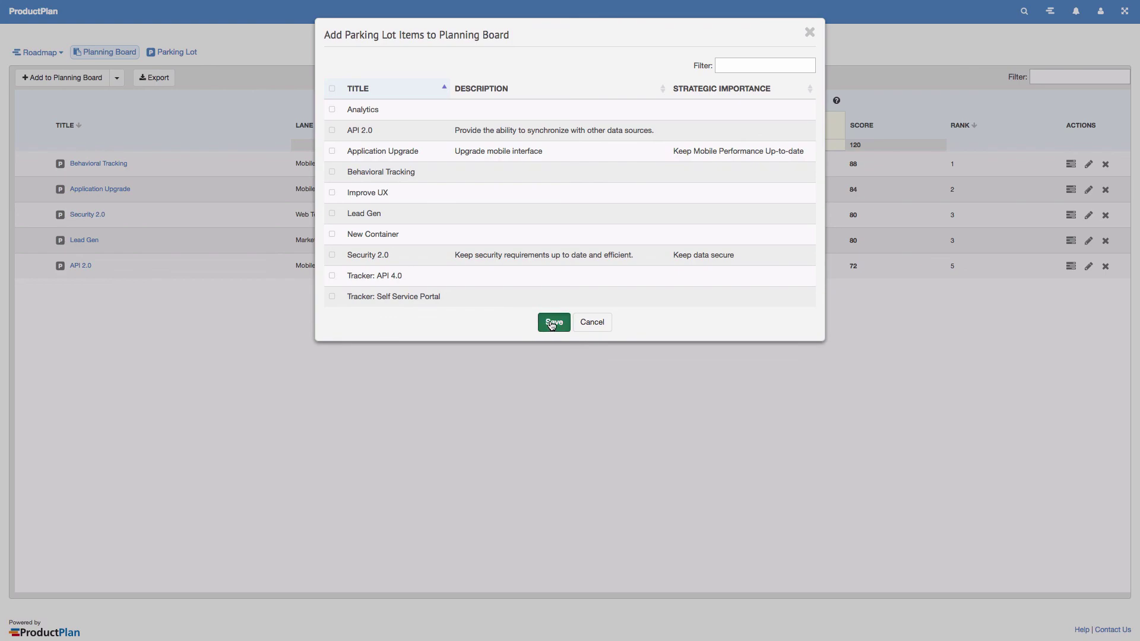